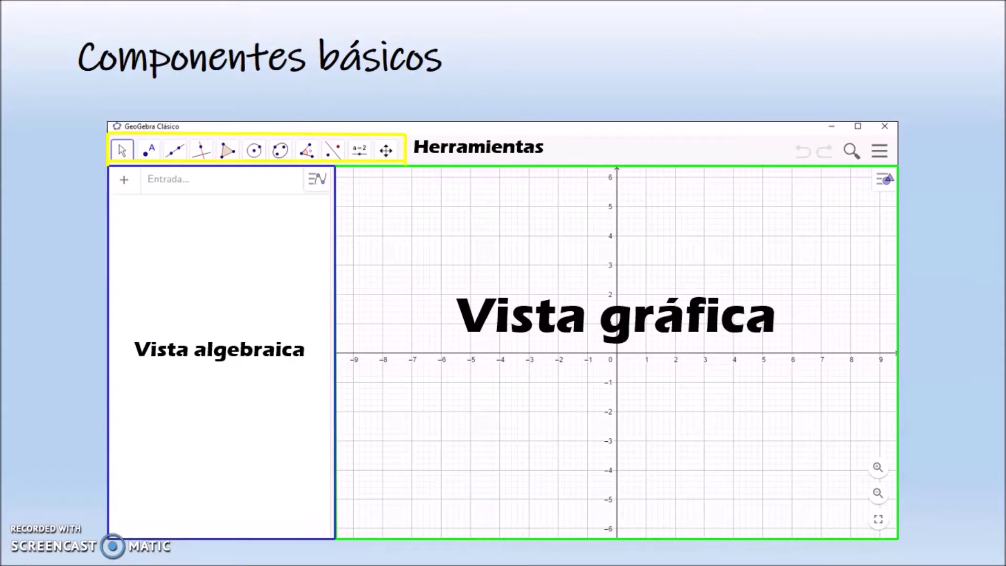
{"action": "left_click", "coordinate": [859, 177]}
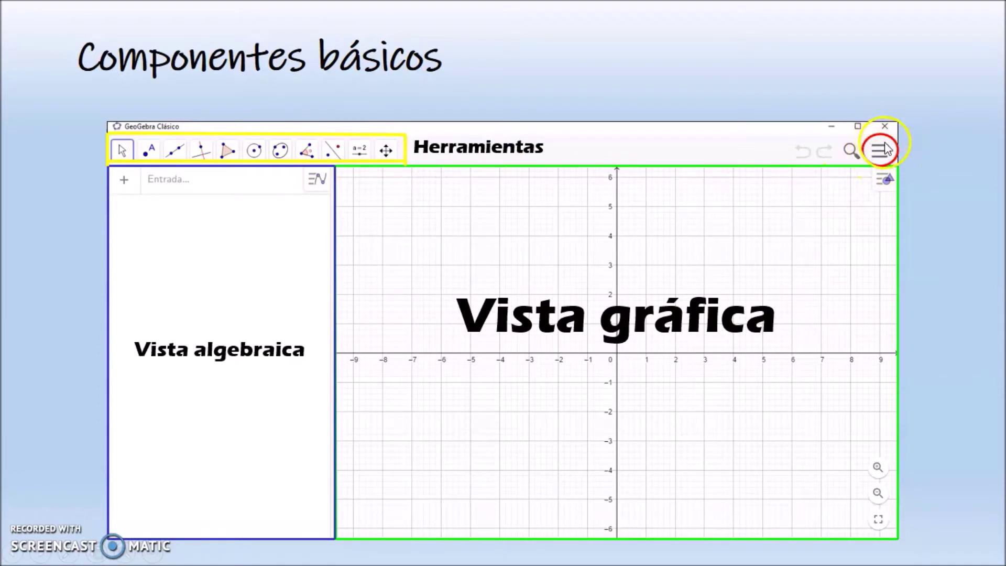
{"action": "left_click", "coordinate": [860, 186]}
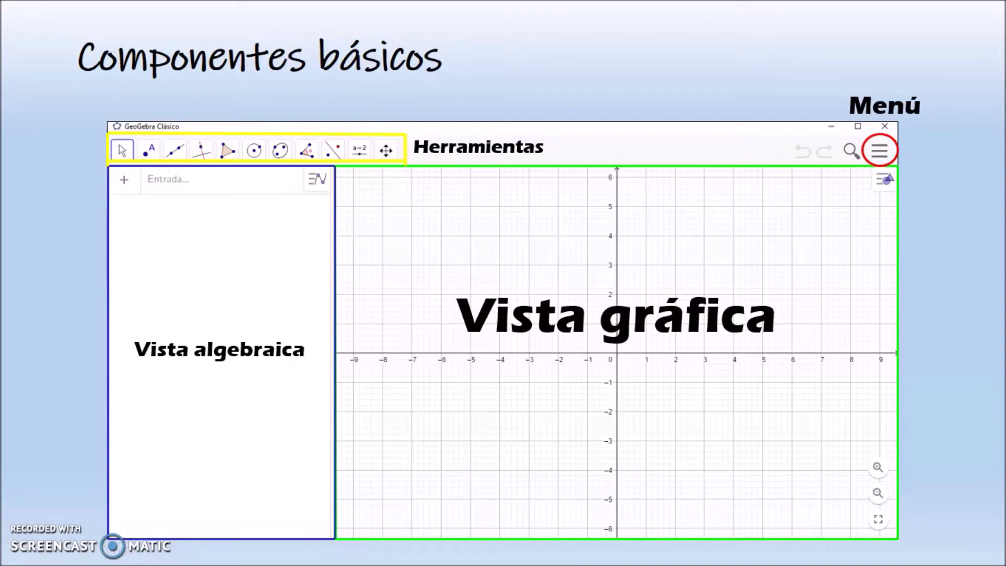
{"action": "left_click", "coordinate": [27, 537]}
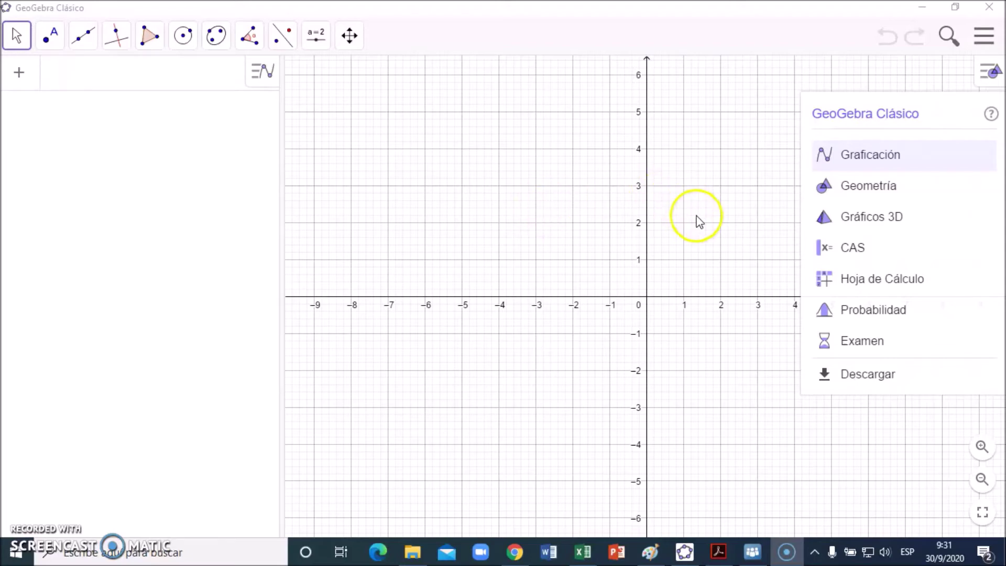
- Dismiss the perspective chooser and examine the tool groups for points, lines, polygons, circles, conics, measurements and sliders
{"action": "left_click", "coordinate": [721, 213]}
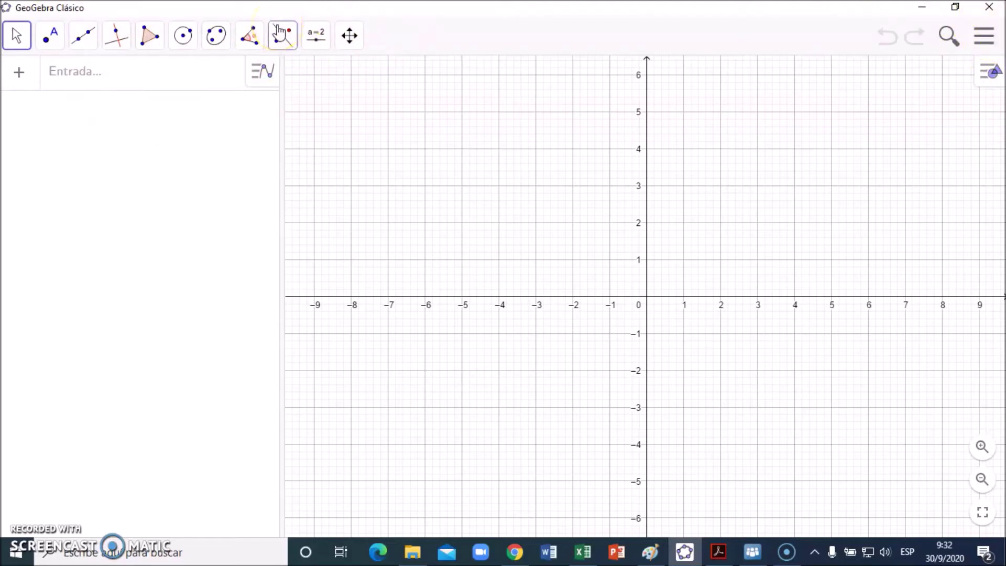
{"action": "left_click", "coordinate": [51, 43]}
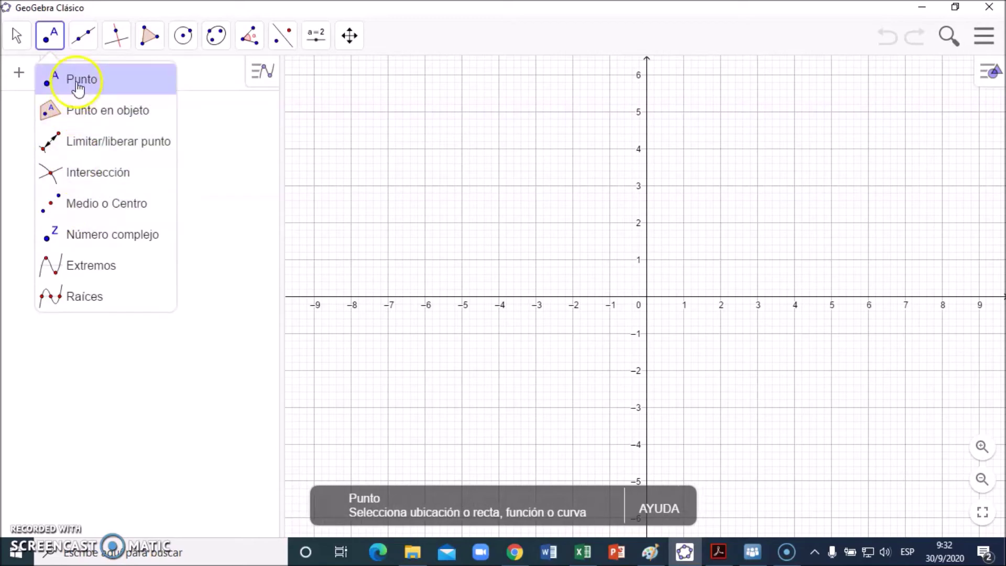
{"action": "mouse_move", "coordinate": [89, 43]}
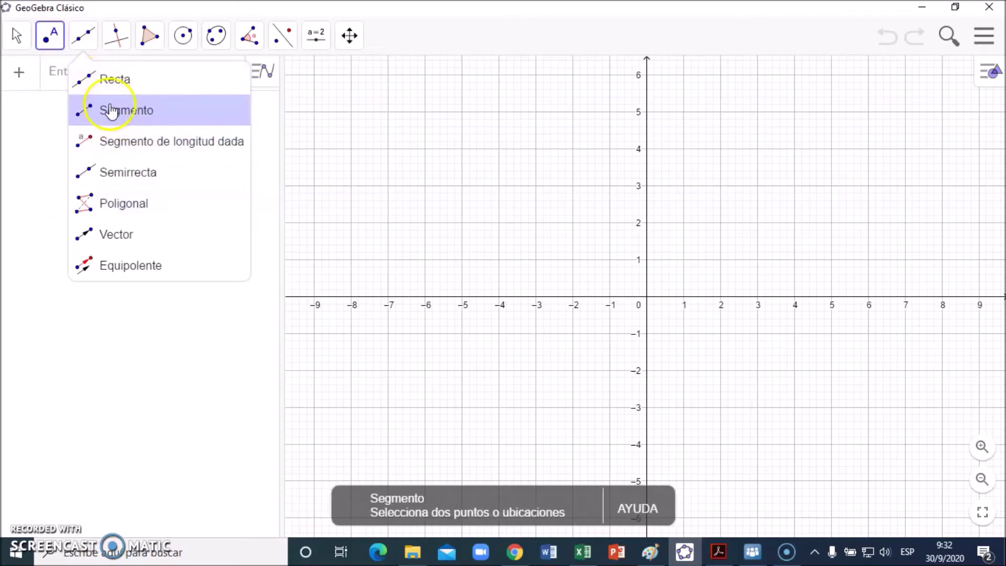
{"action": "mouse_move", "coordinate": [122, 36]}
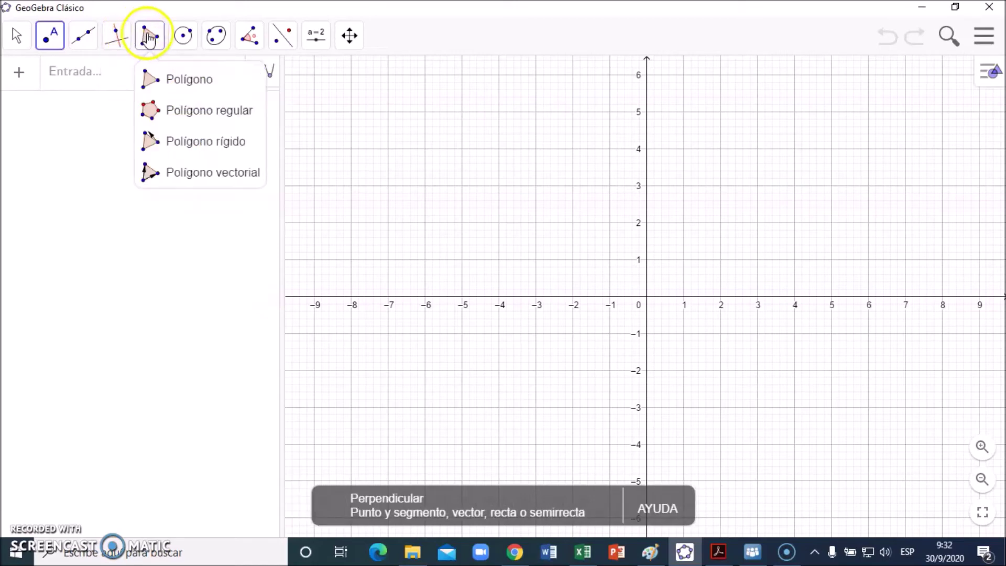
{"action": "mouse_move", "coordinate": [178, 42]}
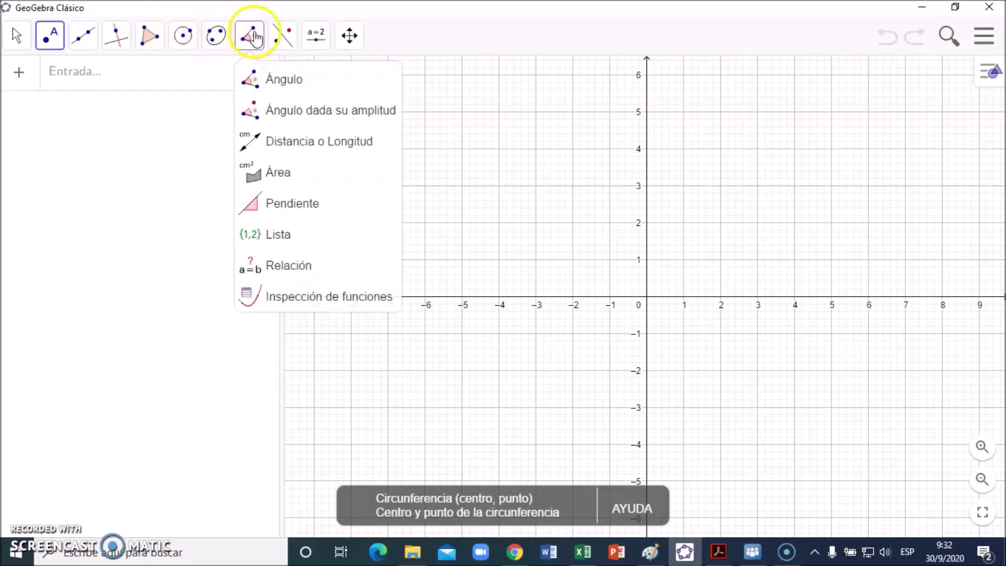
{"action": "mouse_move", "coordinate": [215, 38]}
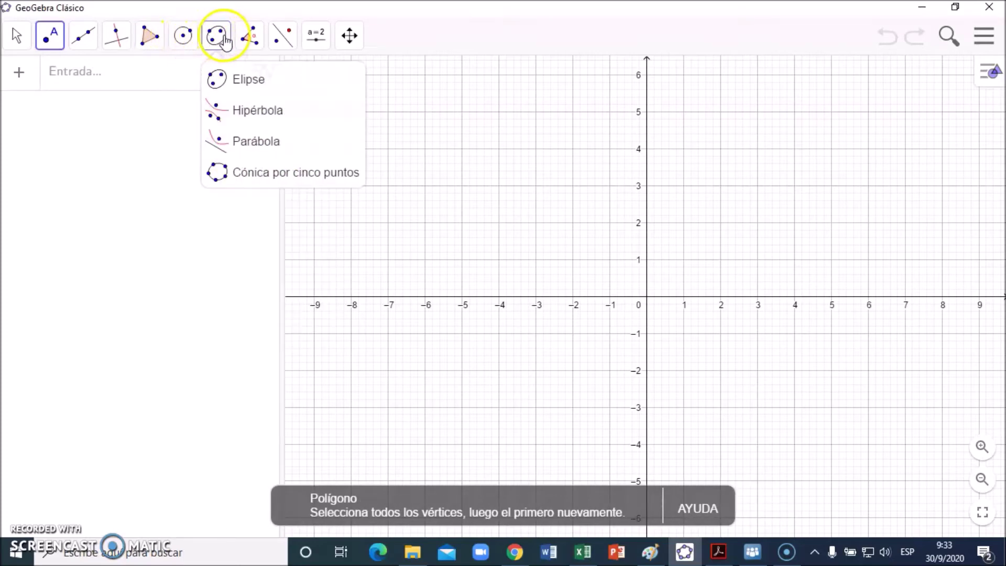
{"action": "mouse_move", "coordinate": [258, 42]}
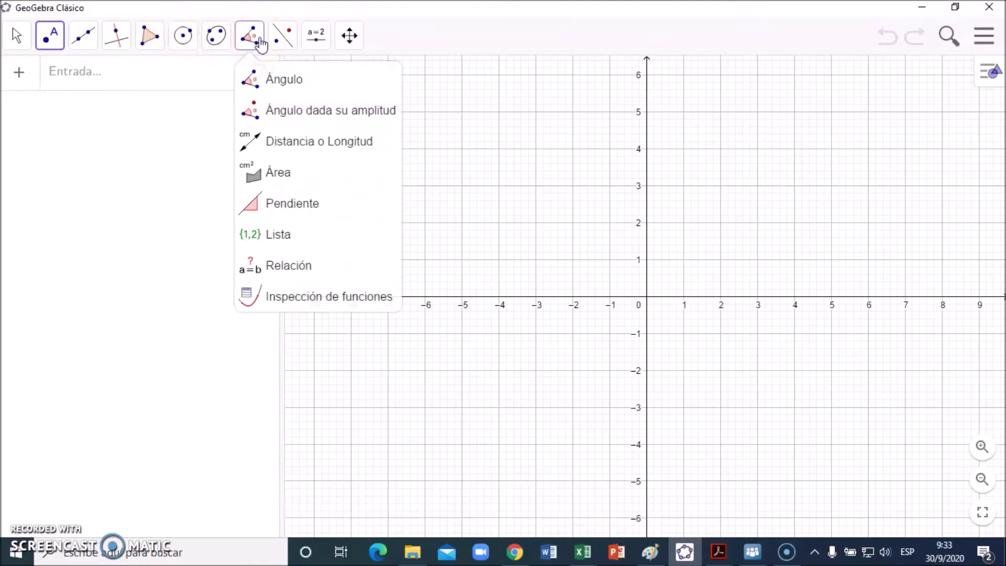
{"action": "mouse_move", "coordinate": [315, 37]}
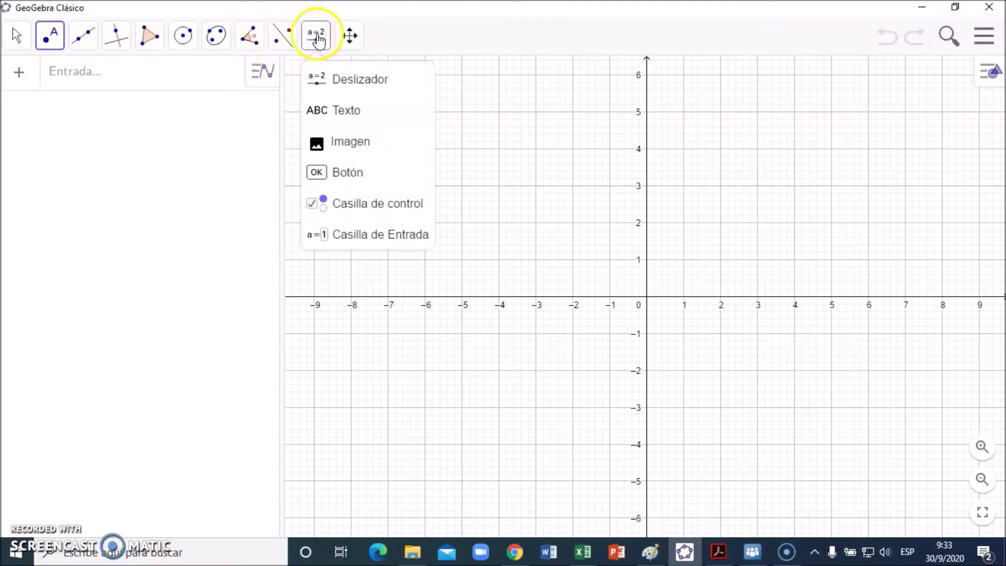
{"action": "left_click", "coordinate": [316, 38]}
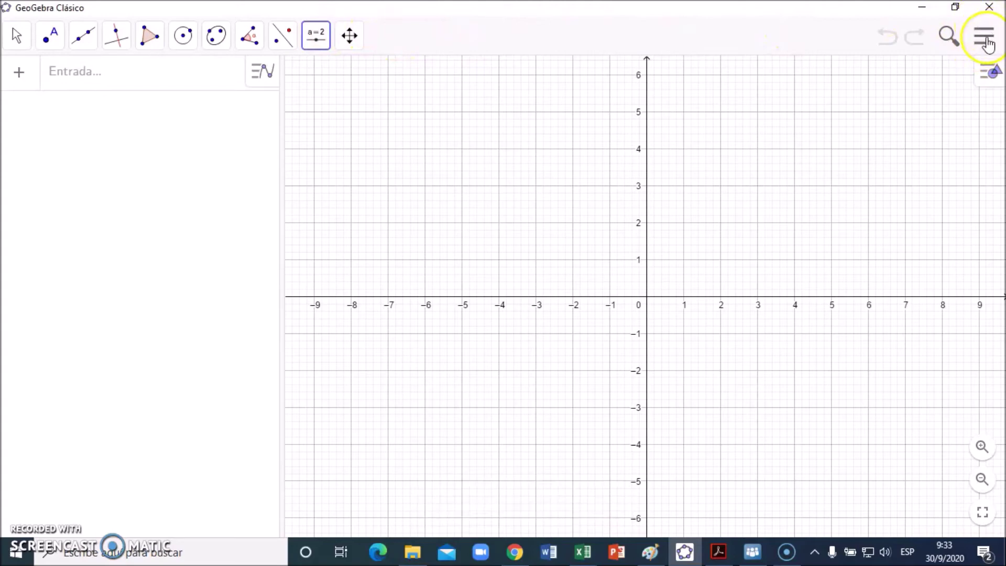
- Hide the Algebra view (Vista Algebraica), keeping only the Graphics view (Vista Gráfica) displayed
{"action": "left_click", "coordinate": [986, 41]}
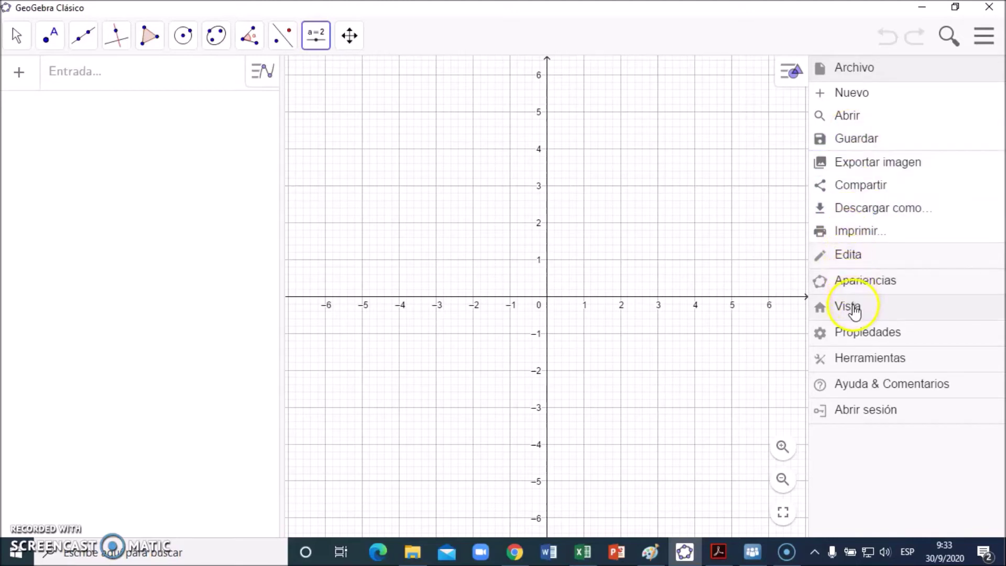
{"action": "left_click", "coordinate": [851, 308]}
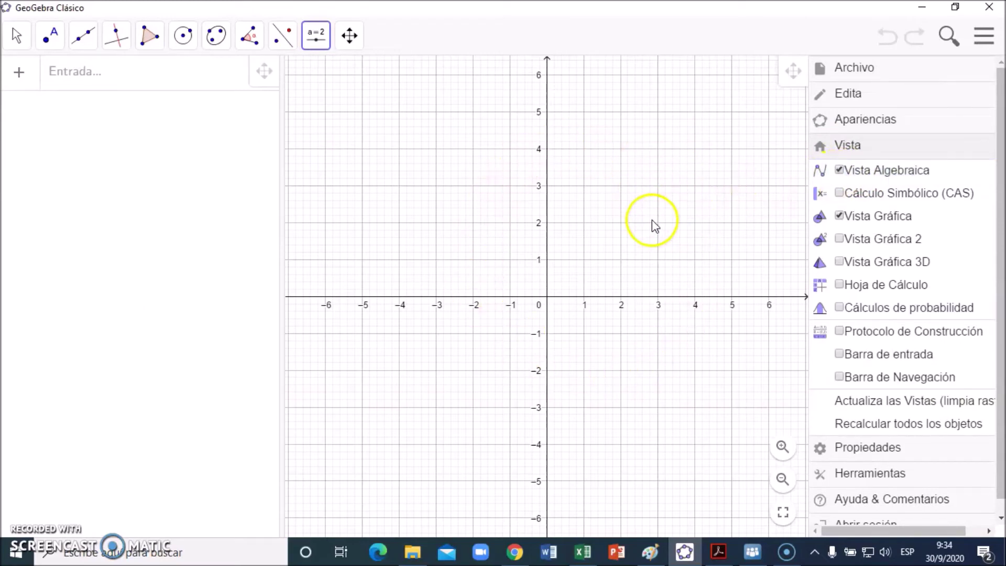
{"action": "left_click", "coordinate": [841, 171]}
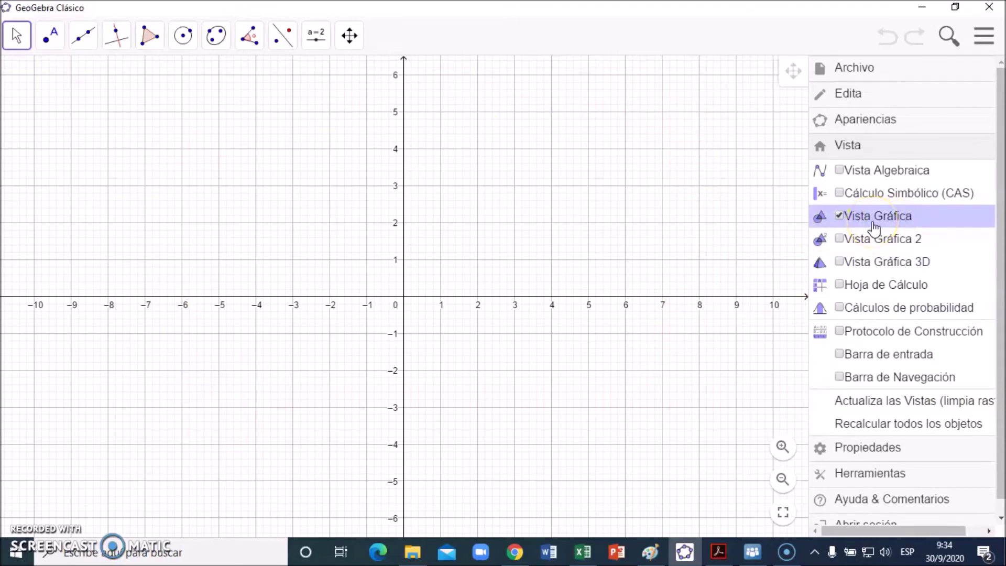
{"action": "left_click", "coordinate": [839, 170]}
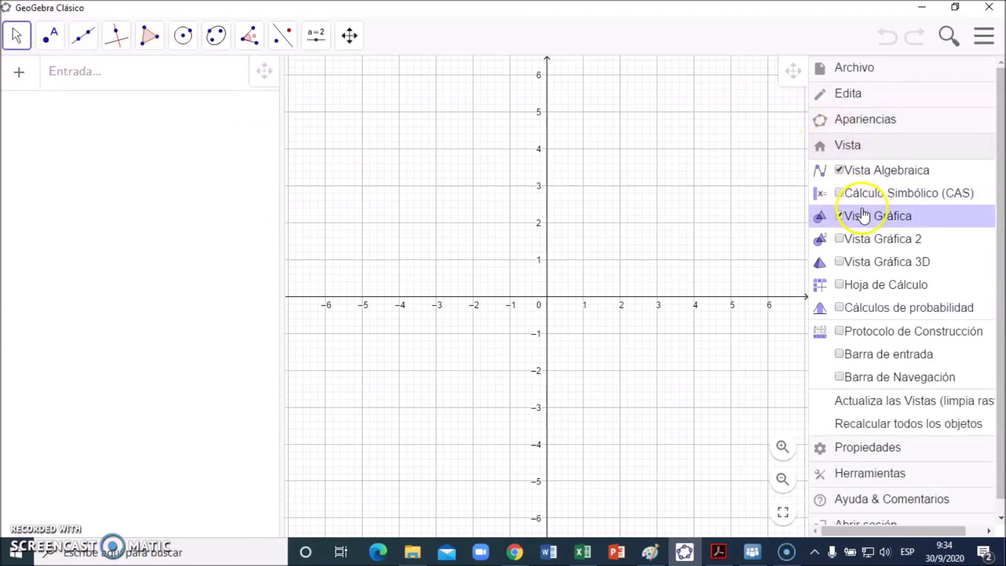
{"action": "left_click", "coordinate": [840, 174]}
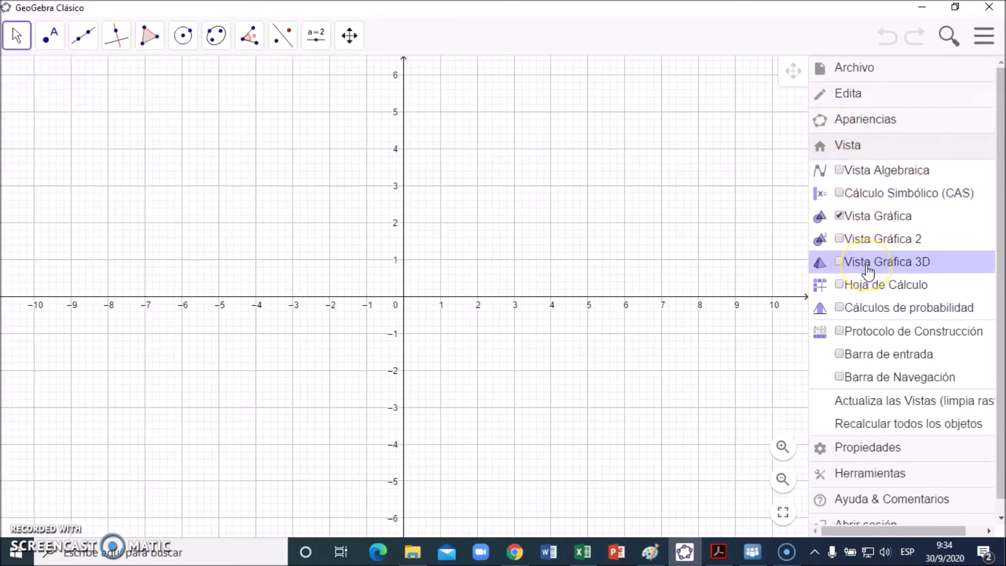
- Try out the 3D Graphics view (Vista Gráfica 3D) beside the 2D view and hide it again
{"action": "left_click", "coordinate": [840, 262]}
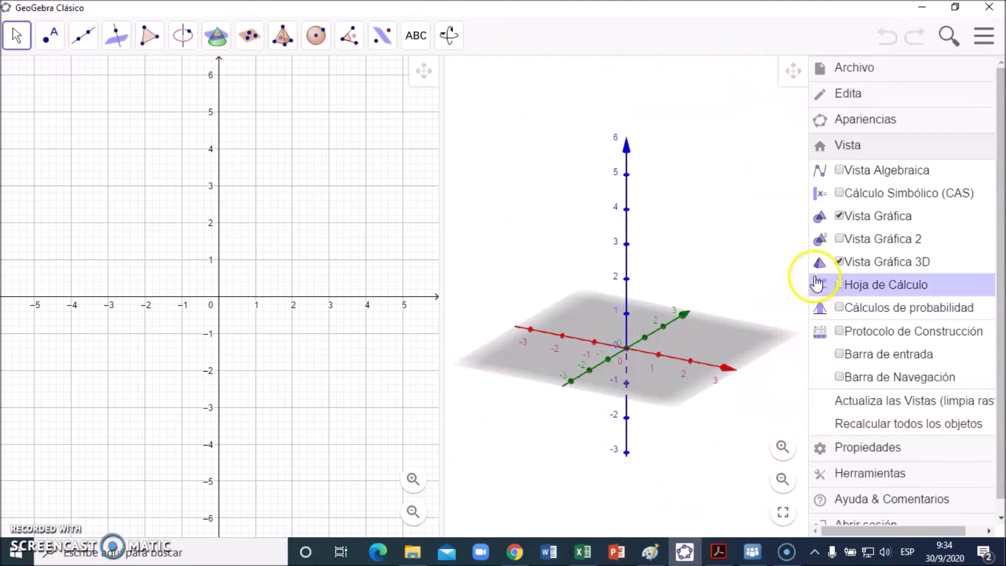
{"action": "left_click", "coordinate": [839, 262]}
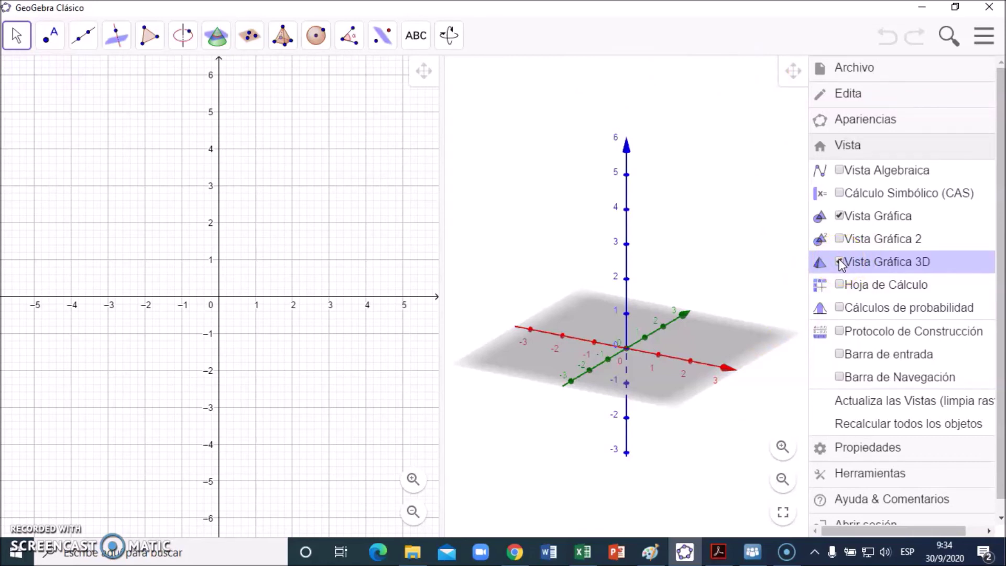
{"action": "left_click", "coordinate": [840, 262]}
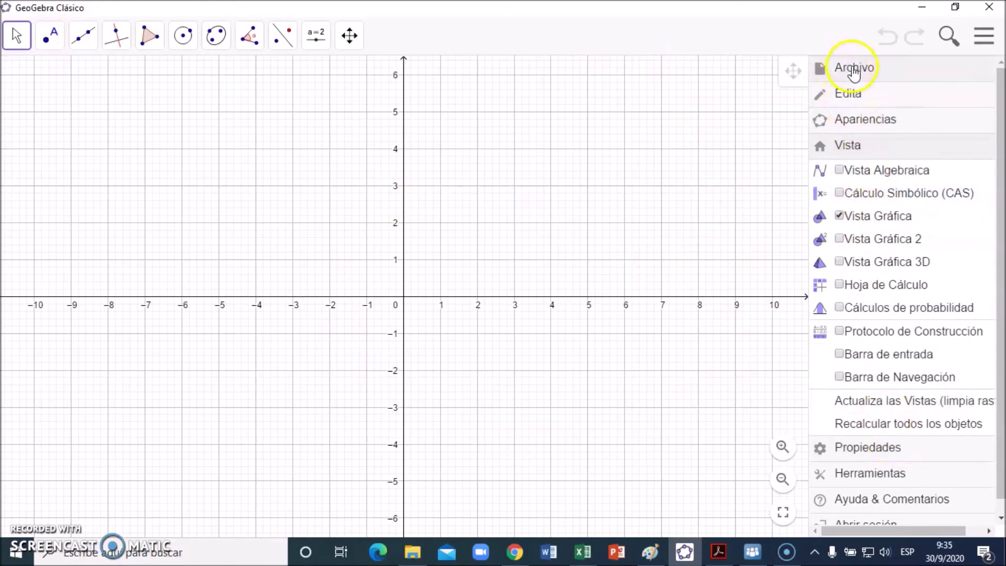
- Open the global settings and examine the available languages (Idioma) and rounding options (Redondeo)
{"action": "left_click", "coordinate": [854, 72]}
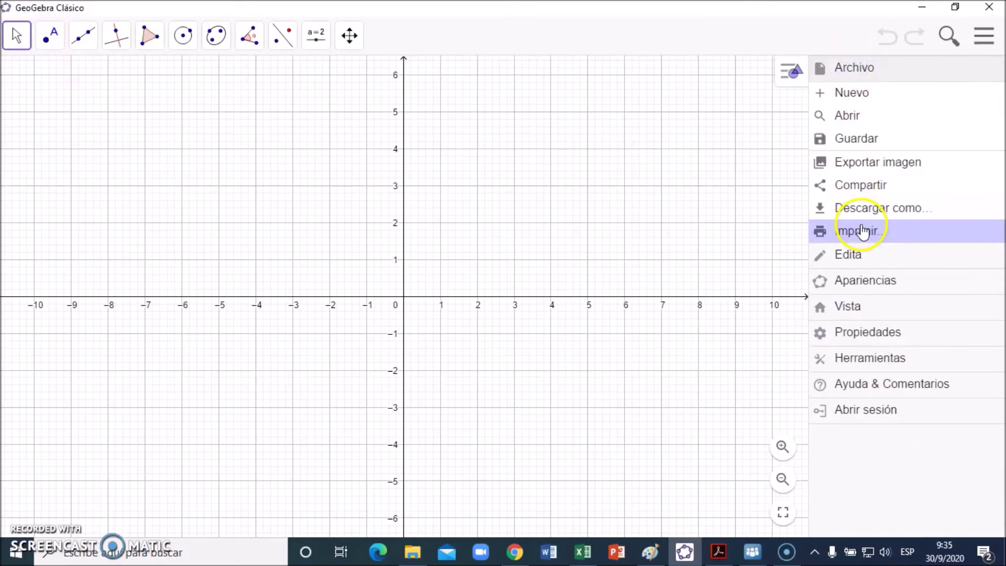
{"action": "left_click", "coordinate": [869, 334]}
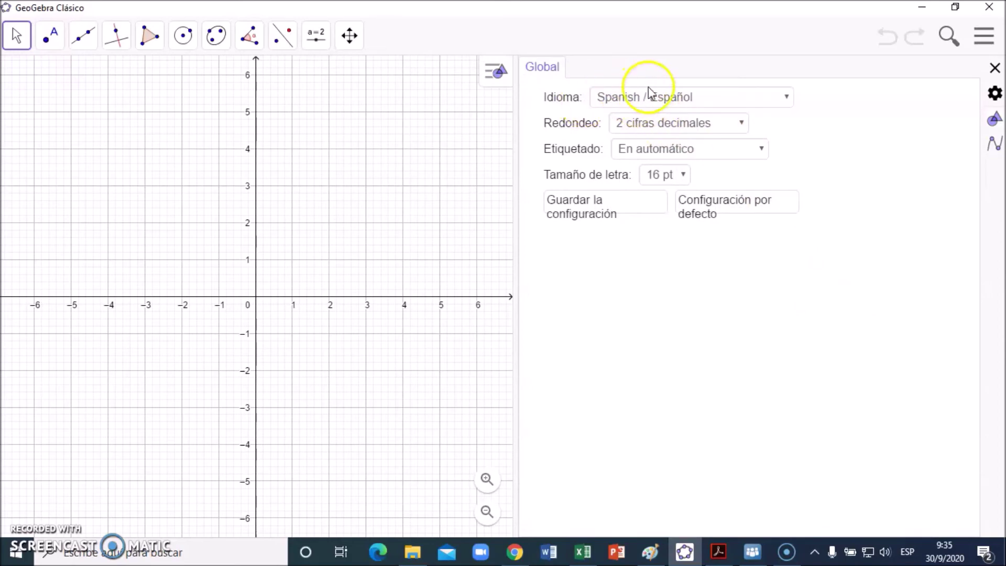
{"action": "left_click", "coordinate": [787, 99]}
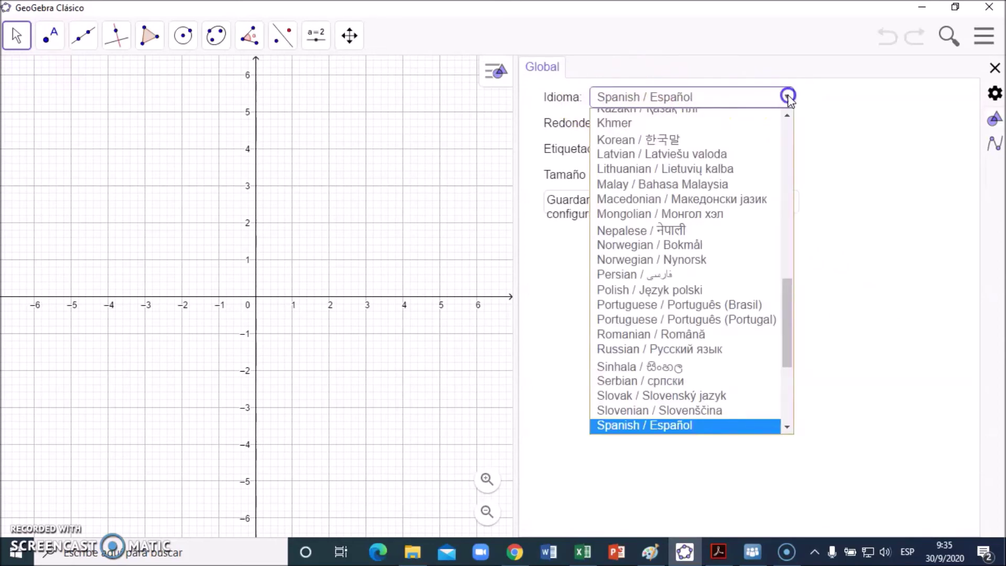
{"action": "left_click", "coordinate": [787, 98]}
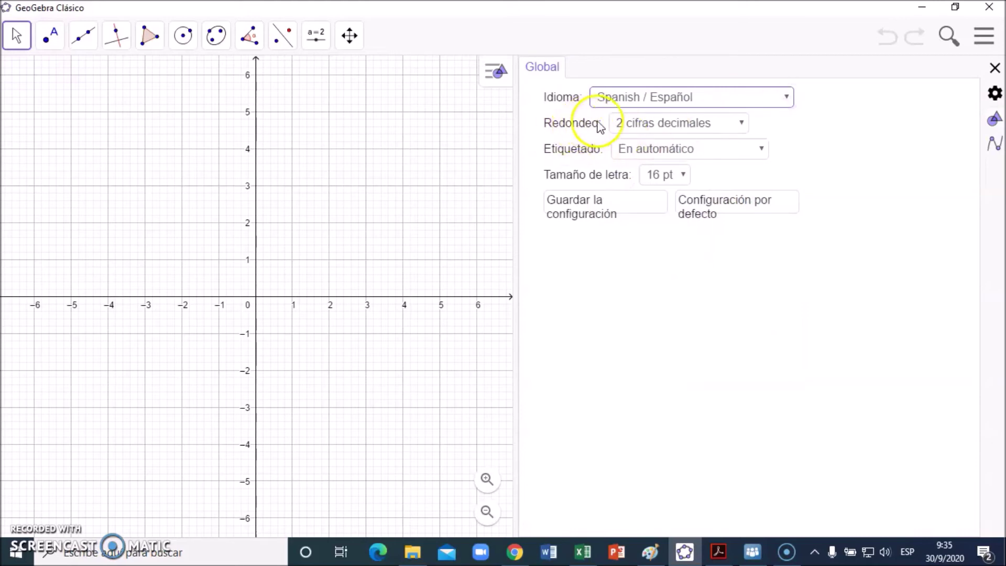
{"action": "left_click", "coordinate": [742, 125]}
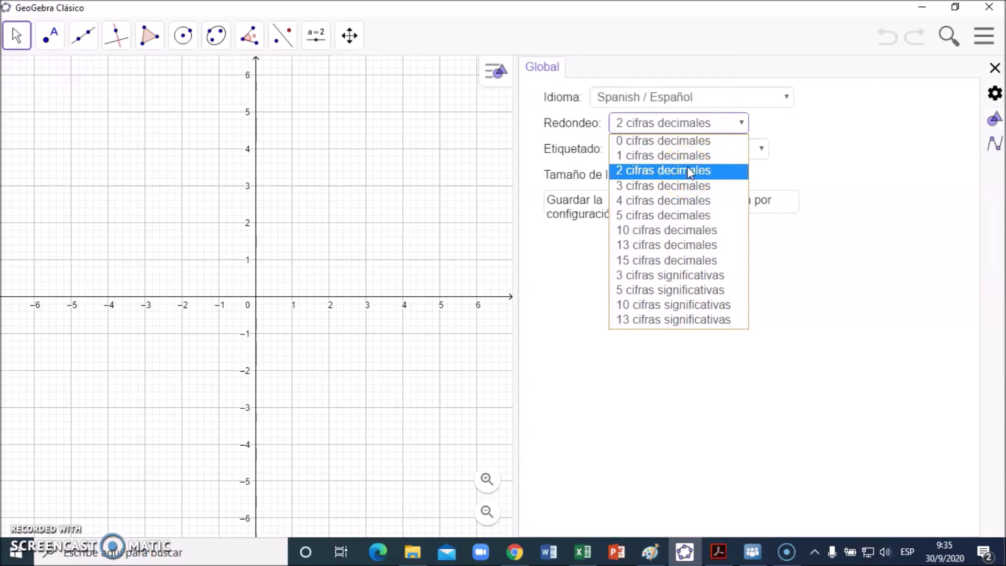
{"action": "left_click", "coordinate": [739, 122]}
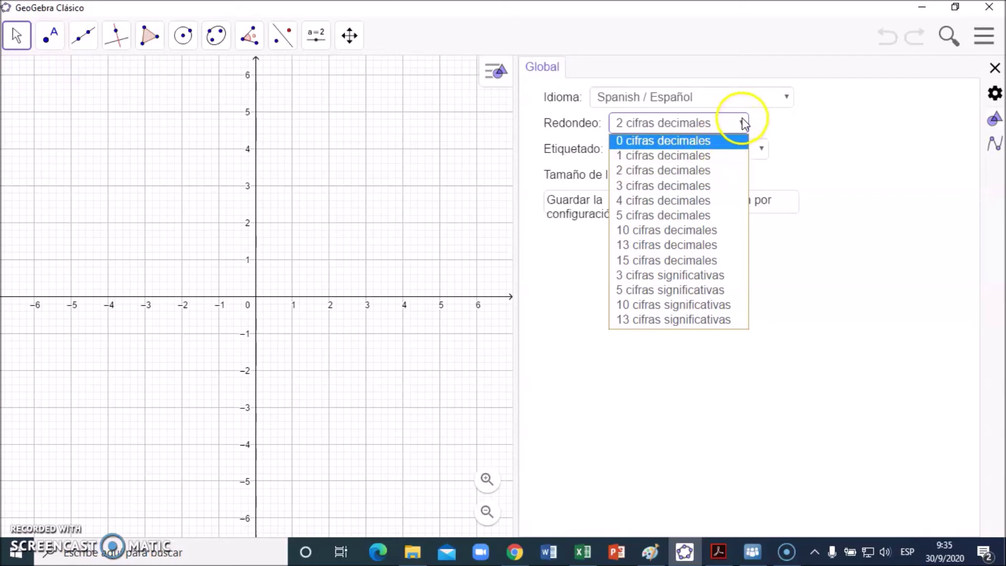
{"action": "left_click", "coordinate": [743, 123]}
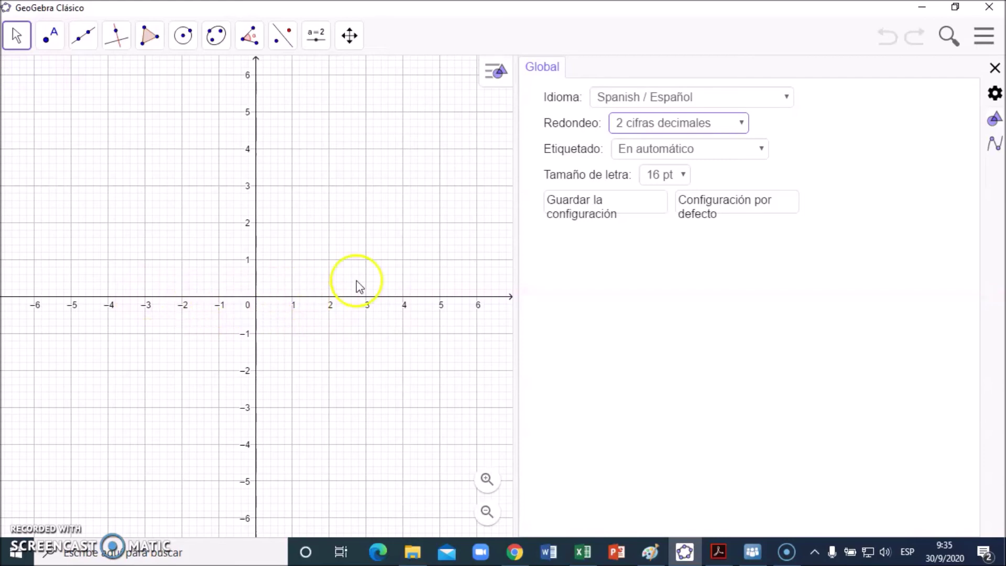
- Try font sizes of 28, 48 and 32 pt, settle on 28 pt, and close the settings
{"action": "left_click", "coordinate": [682, 175]}
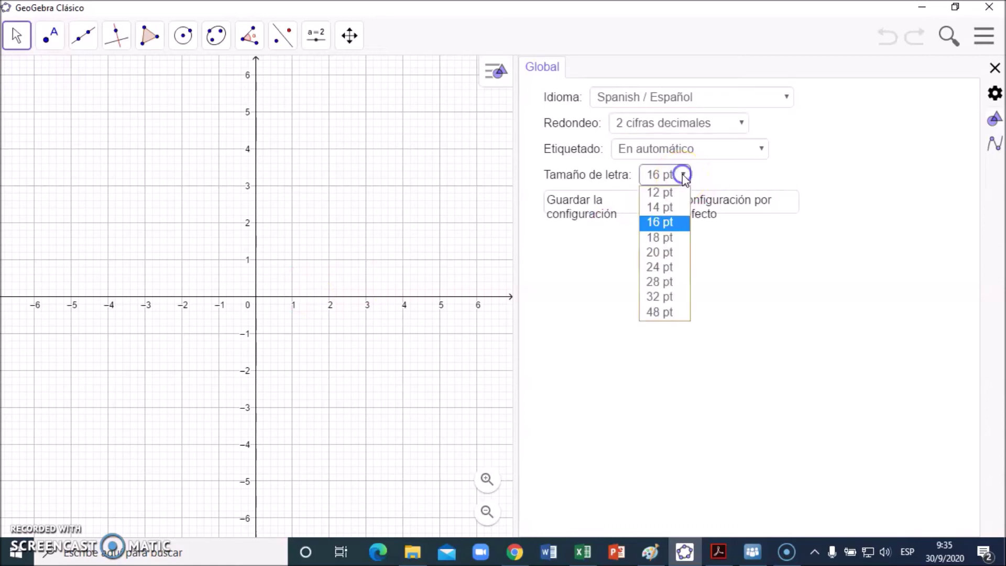
{"action": "left_click", "coordinate": [657, 282]}
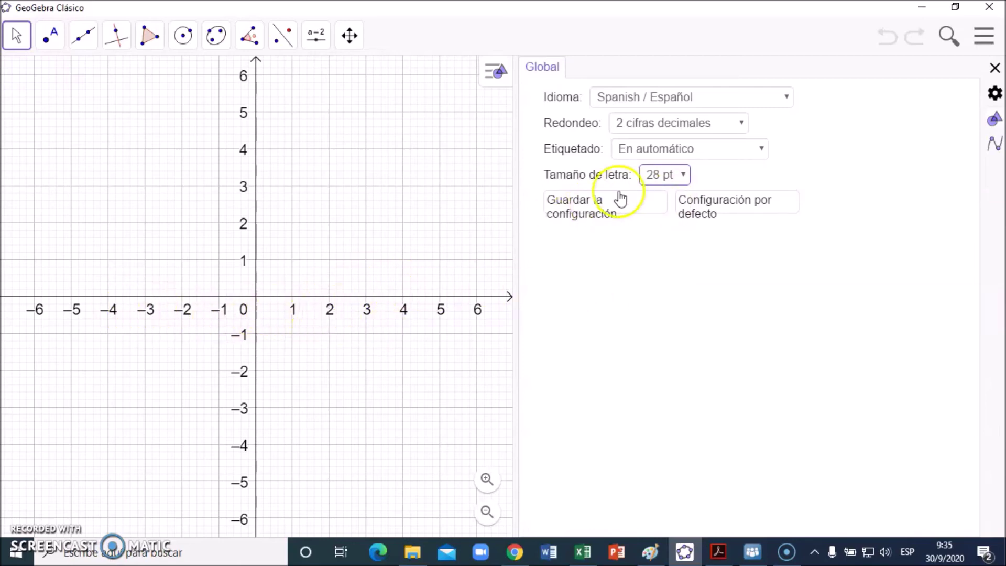
{"action": "left_click", "coordinate": [683, 174]}
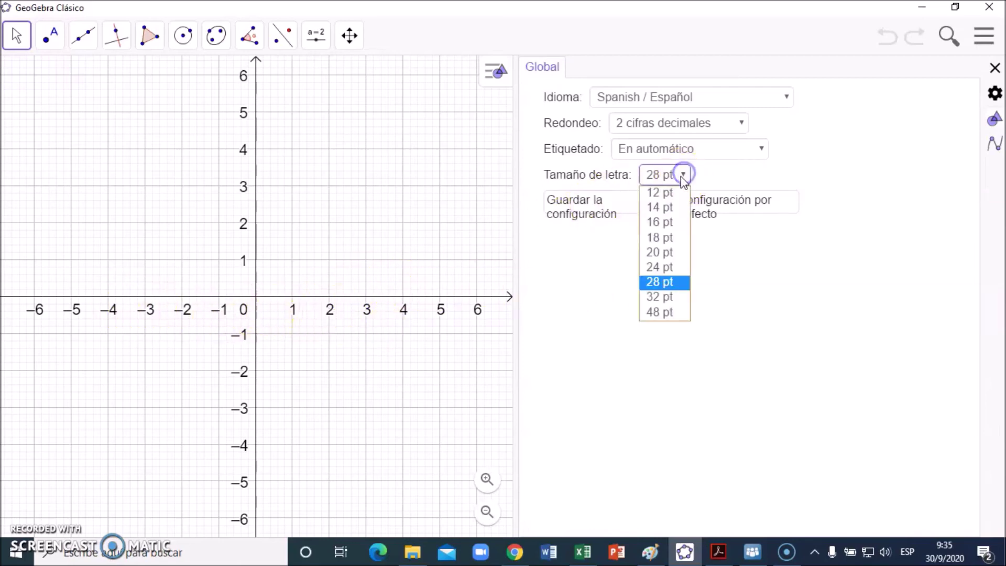
{"action": "left_click", "coordinate": [659, 312]}
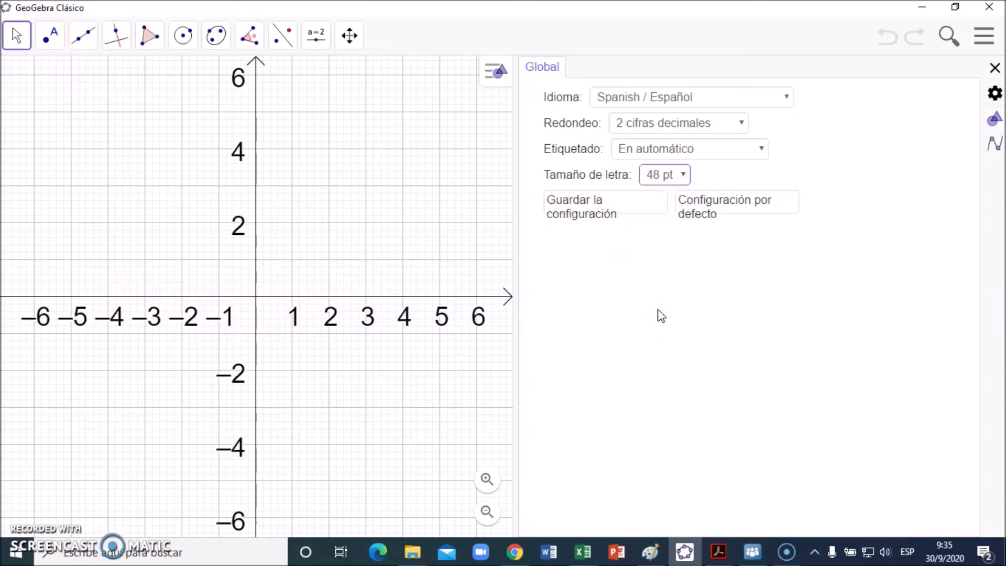
{"action": "left_click", "coordinate": [683, 175]}
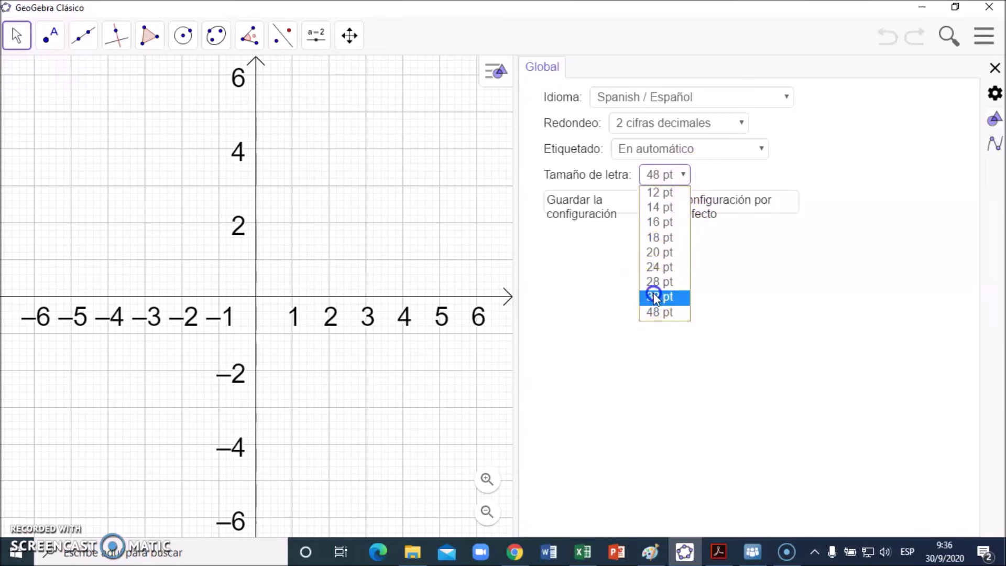
{"action": "left_click", "coordinate": [653, 294]}
{"action": "left_click", "coordinate": [681, 174]}
{"action": "left_click", "coordinate": [669, 281]}
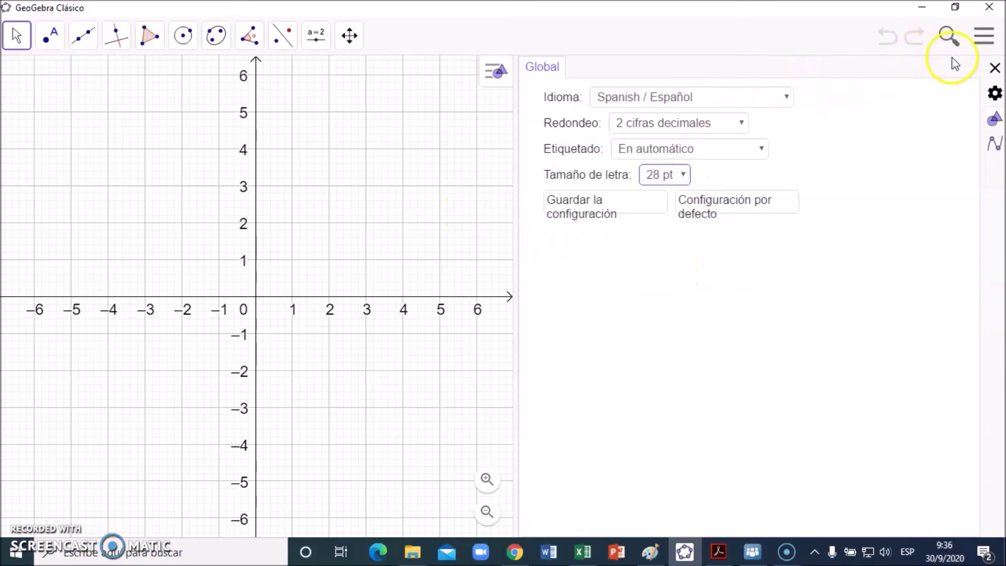
{"action": "left_click", "coordinate": [995, 68]}
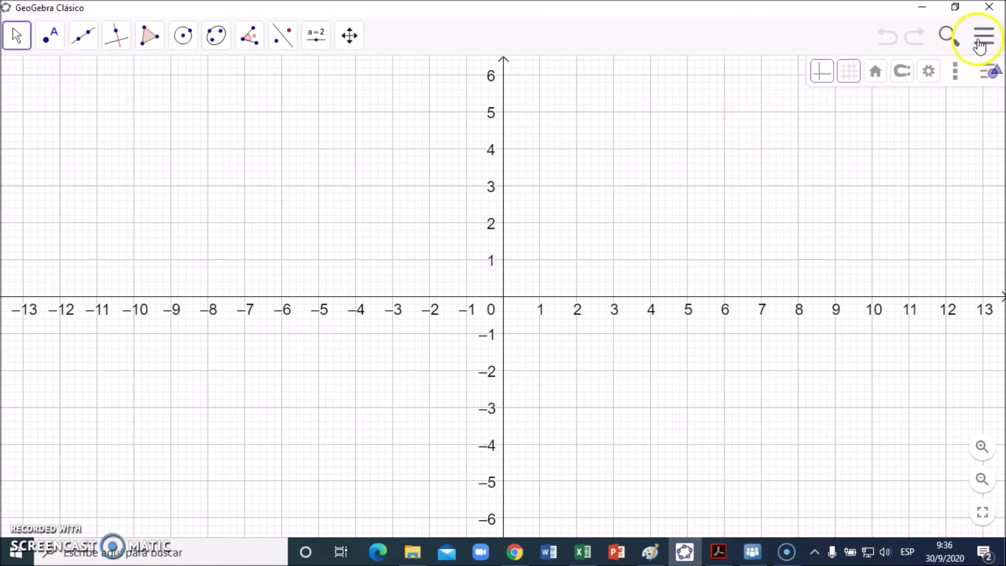
- Export the Graphics view as an image (Exportar imagen) by copying it to the clipboard
{"action": "left_click", "coordinate": [982, 37]}
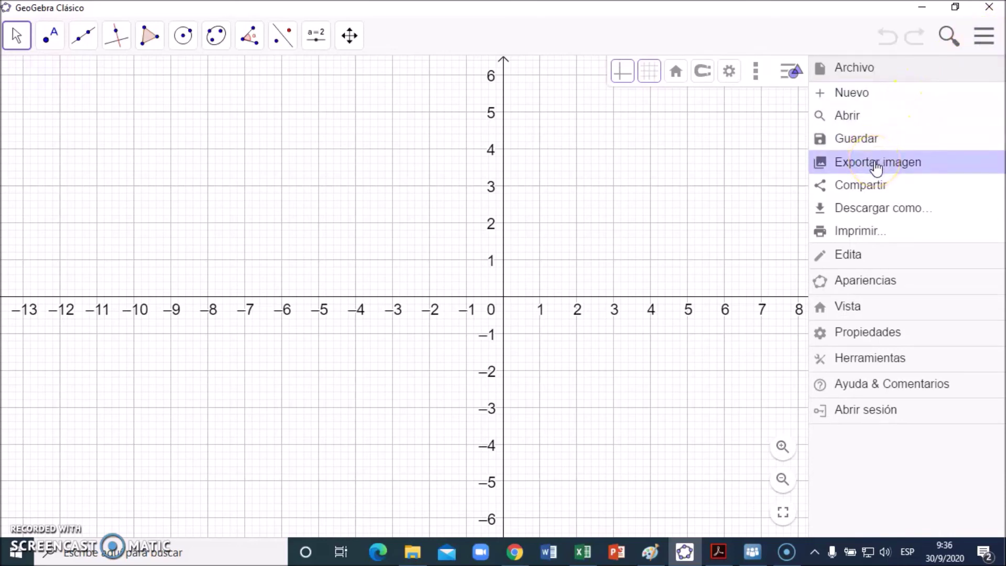
{"action": "left_click", "coordinate": [863, 168]}
{"action": "left_click", "coordinate": [863, 167]}
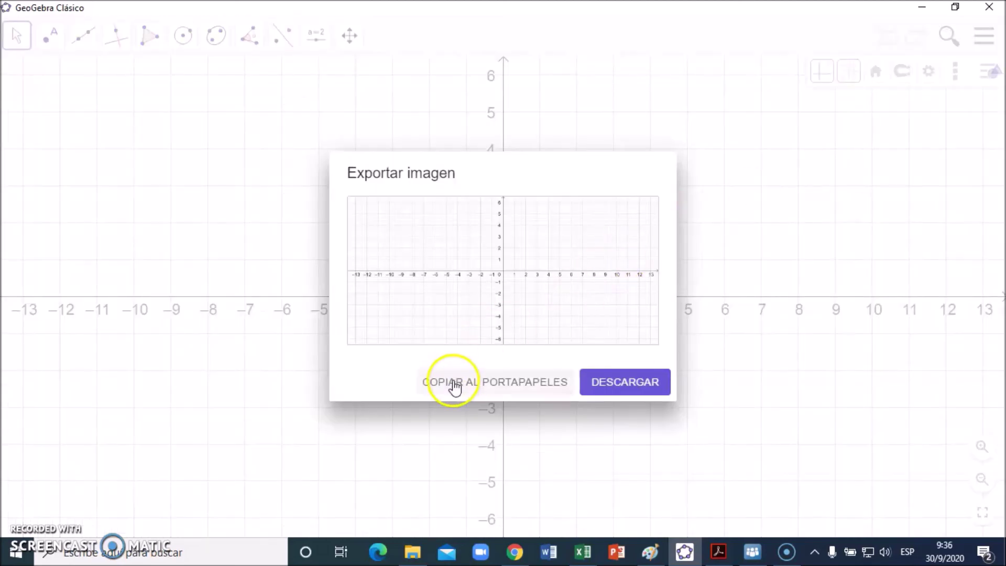
{"action": "left_click", "coordinate": [516, 388]}
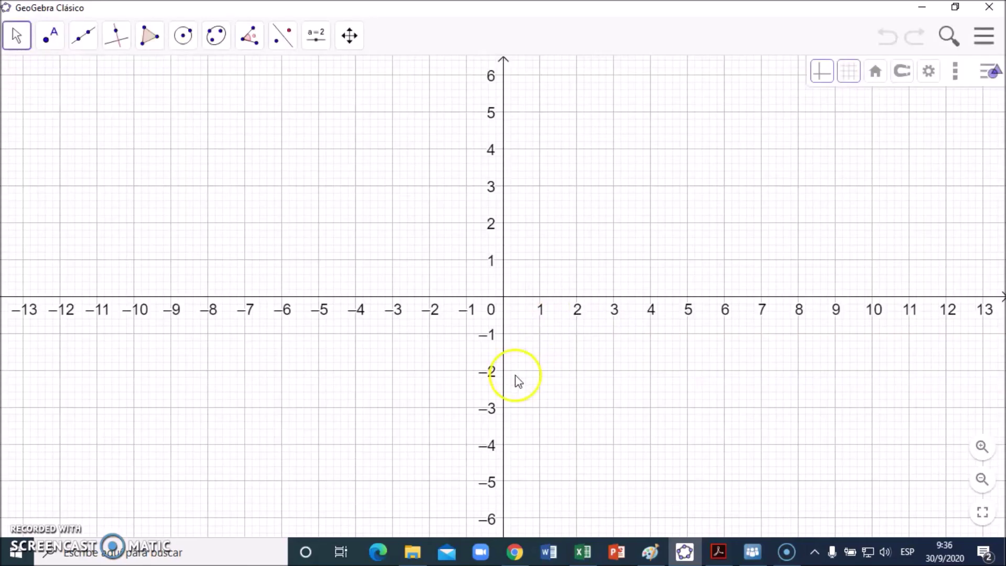
- Try downloading the construction as a PDF document named geogebra-export.pdf, cancelling when choosing where to save it
{"action": "left_click", "coordinate": [983, 36]}
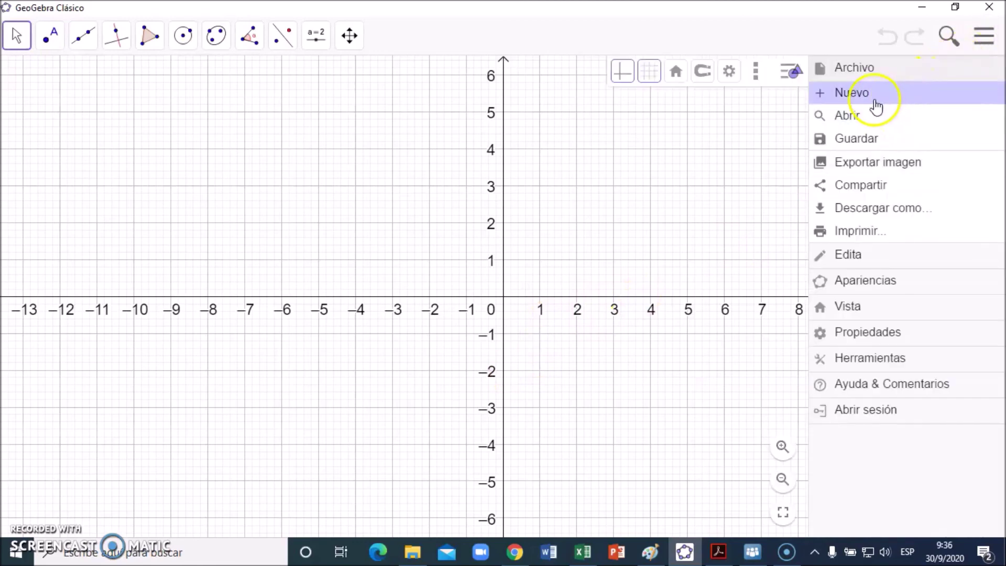
{"action": "left_click", "coordinate": [874, 211]}
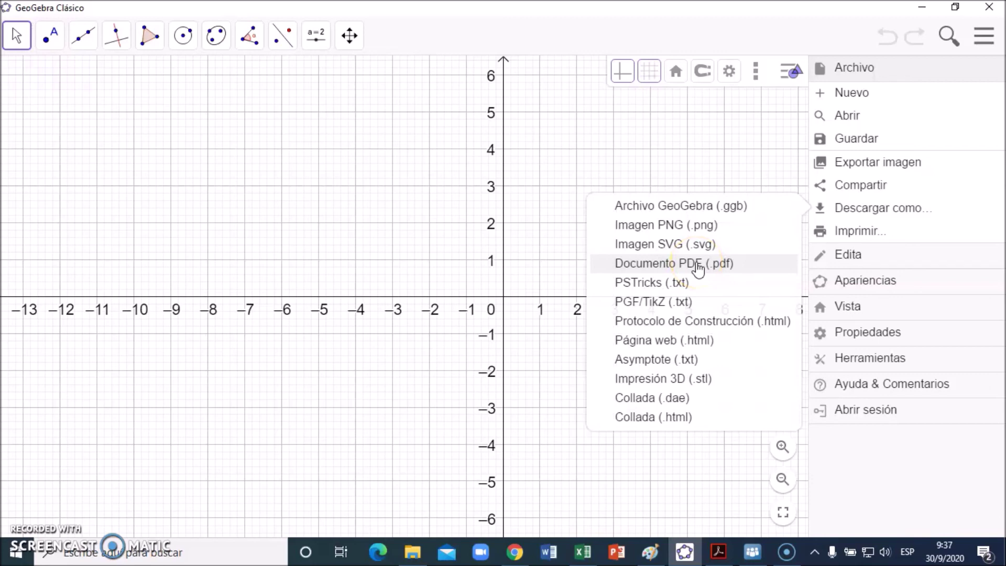
{"action": "left_click", "coordinate": [698, 267]}
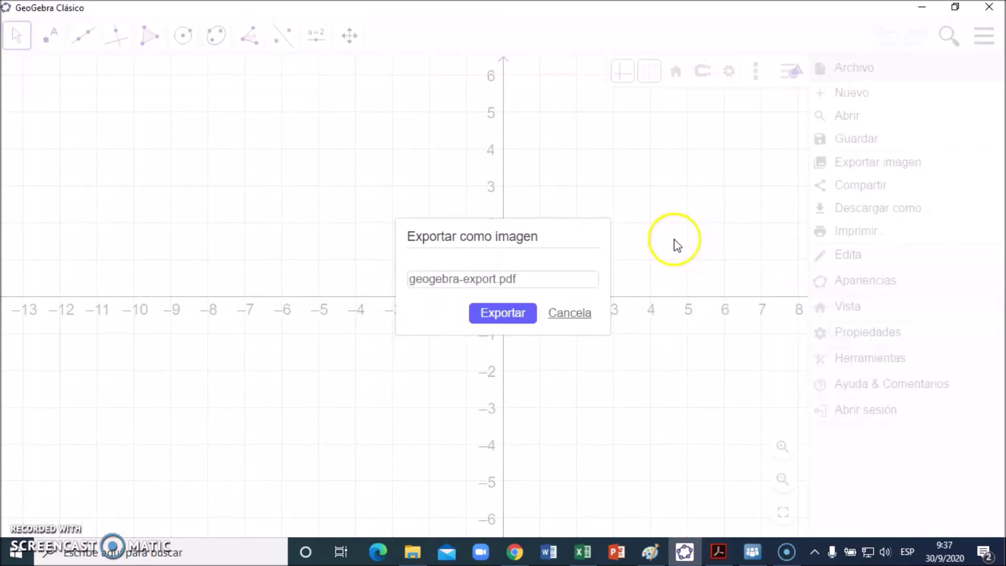
{"action": "left_click", "coordinate": [532, 320]}
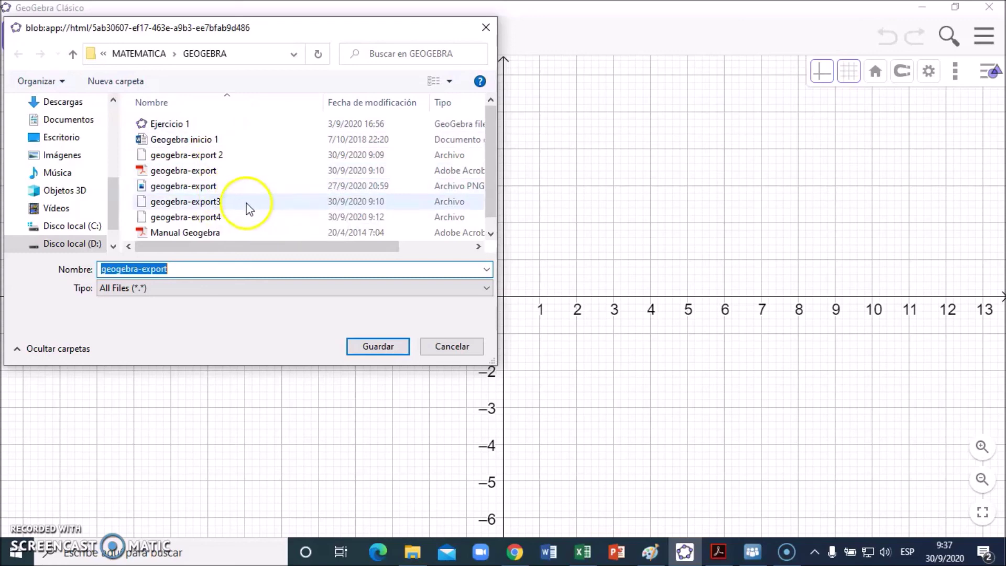
{"action": "left_click", "coordinate": [453, 347]}
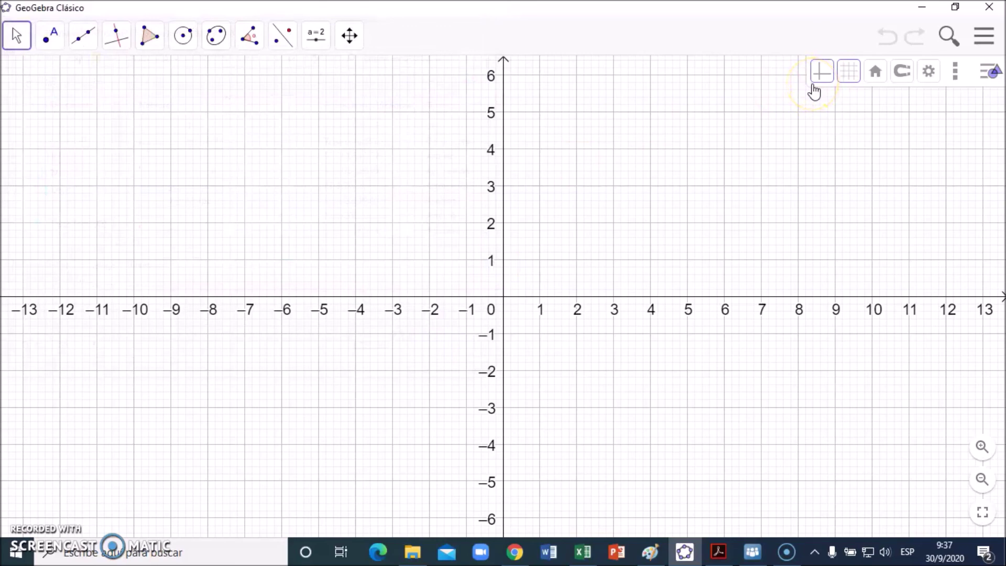
- Reset the Graphics view to its standard position and zoom
{"action": "left_click", "coordinate": [874, 68]}
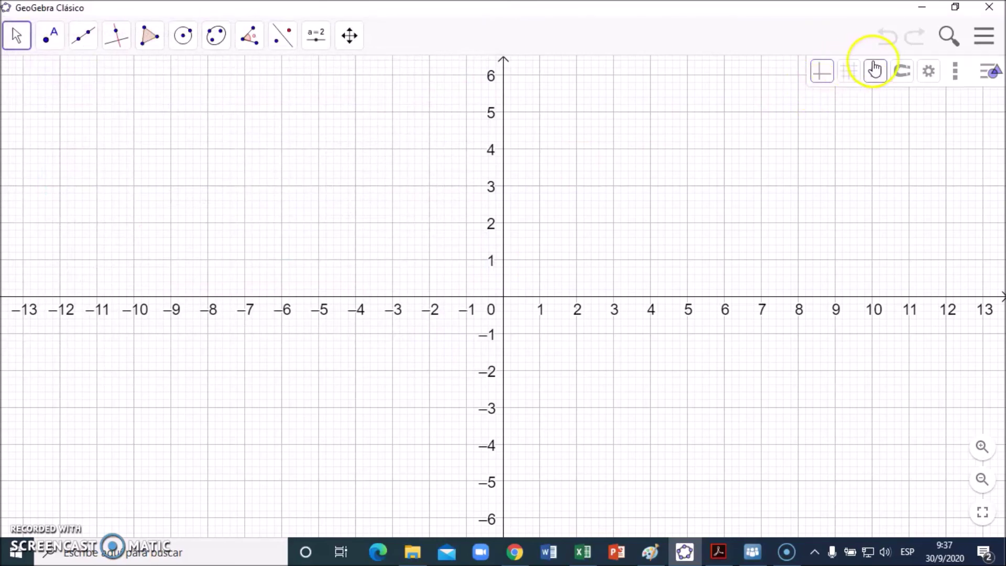